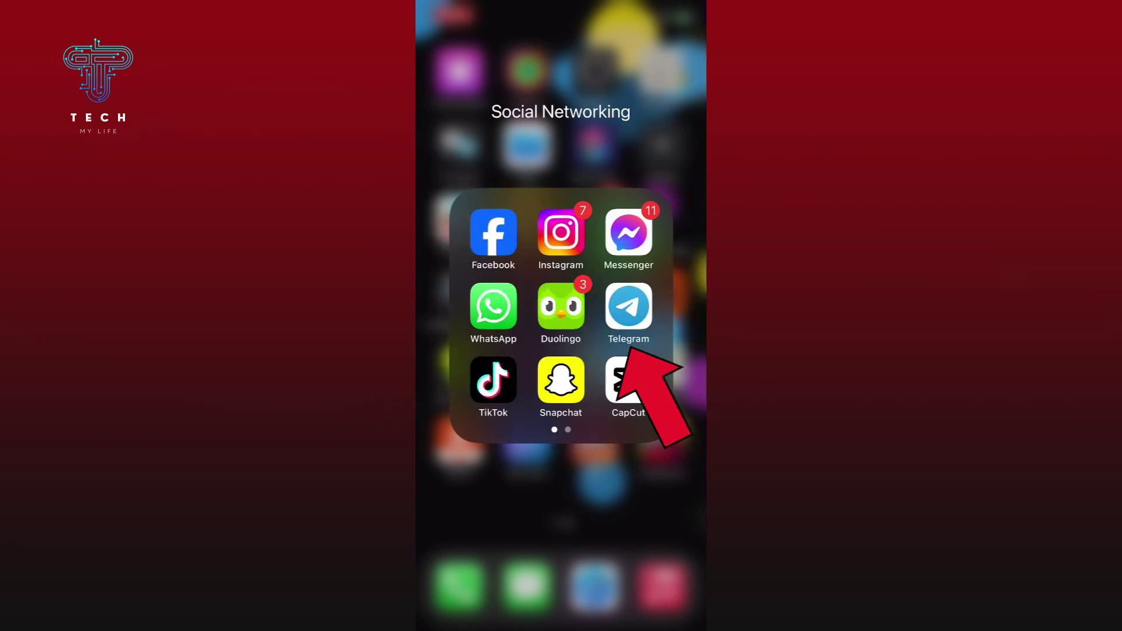
- Launch Telegram and open the profile edit screen from Settings
{"action": "left_click", "coordinate": [629, 305]}
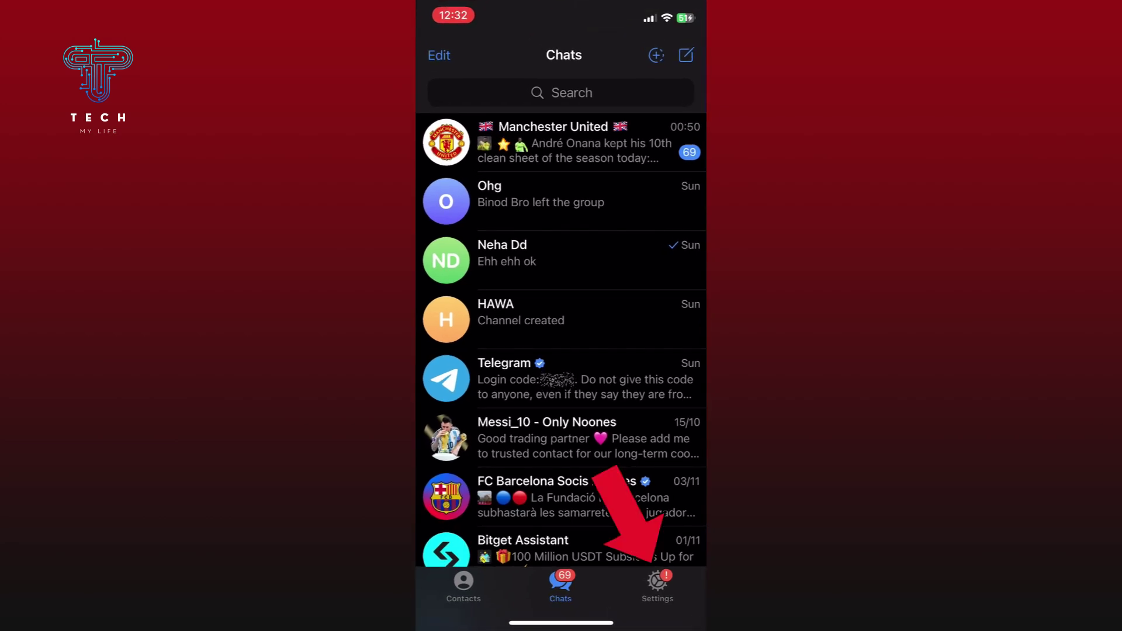
{"action": "left_click", "coordinate": [658, 587]}
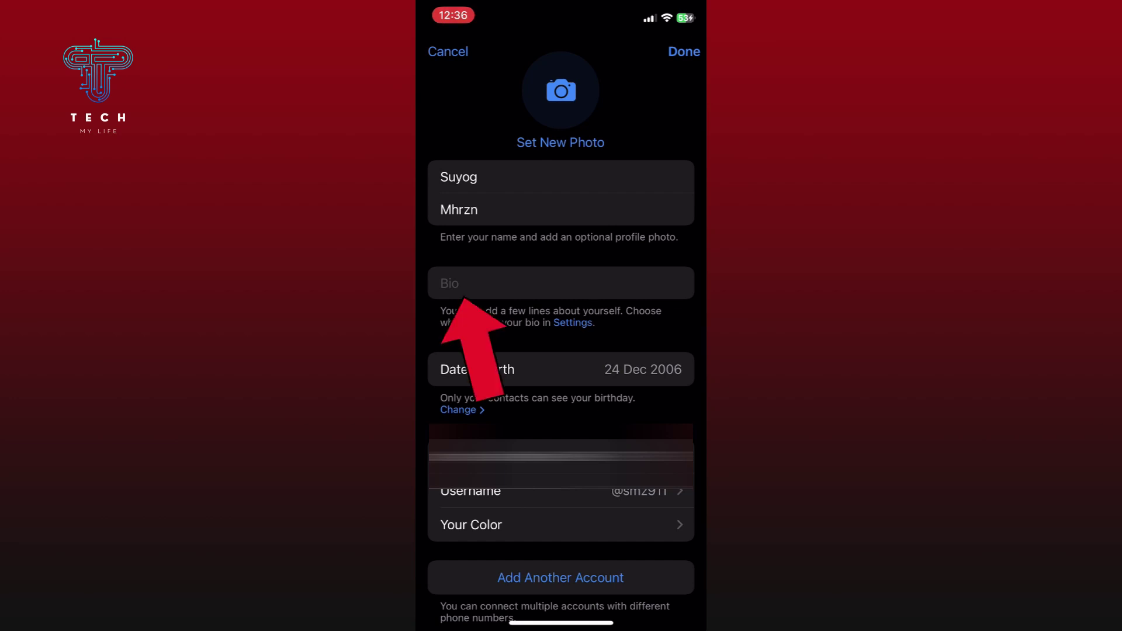
- Enter 'Like and subscribe' as the profile bio and save it
{"action": "left_click", "coordinate": [562, 283]}
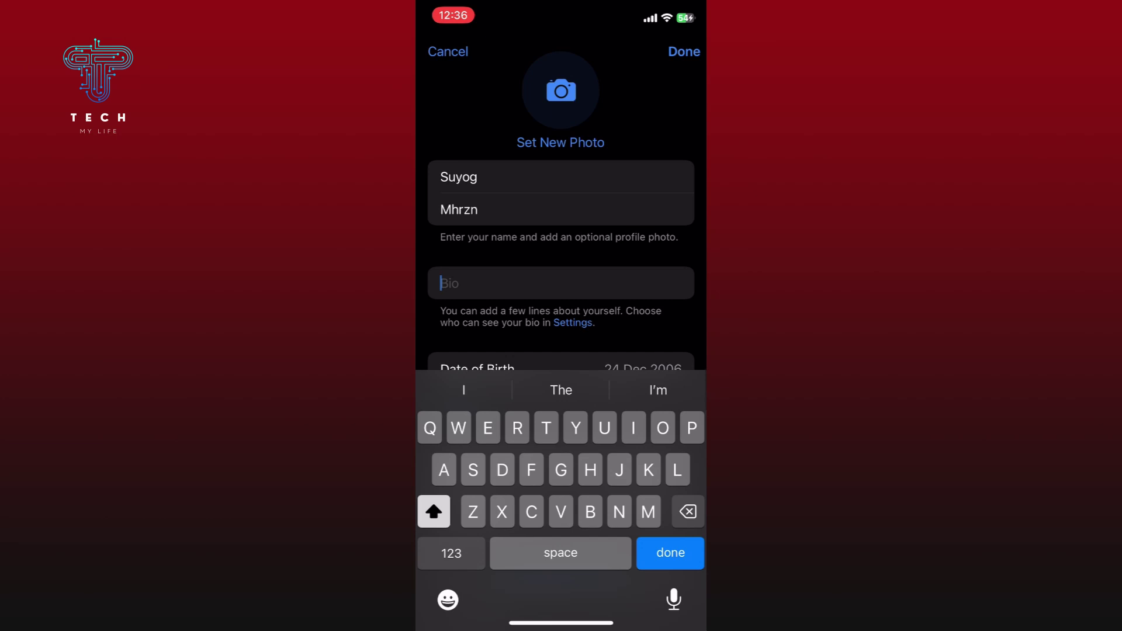
{"action": "type", "text": "Like and subscr"}
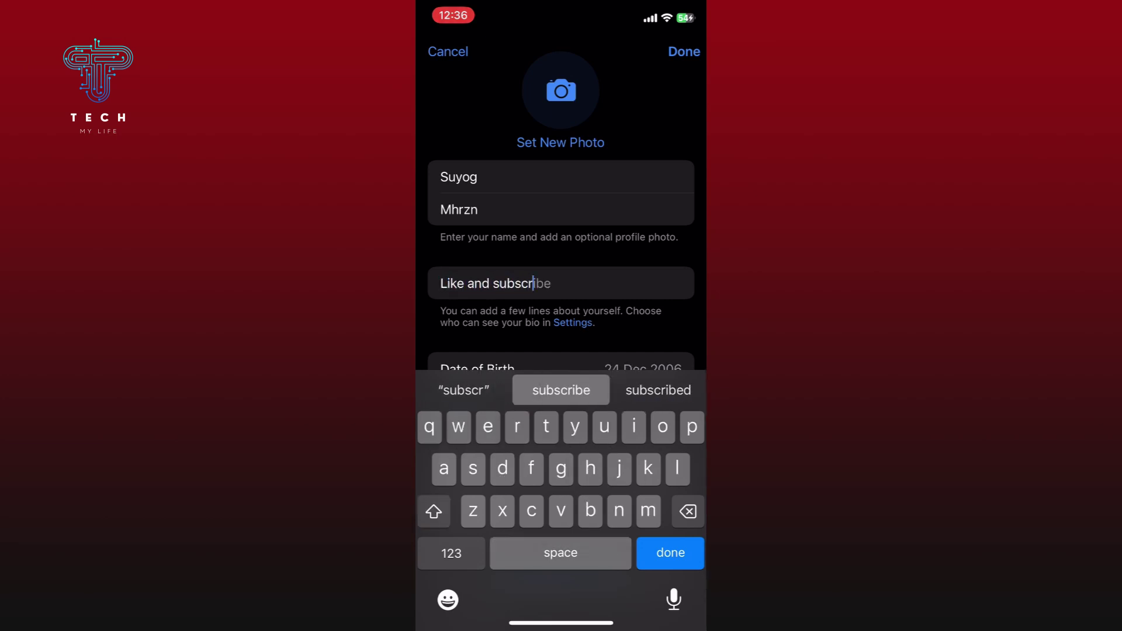
{"action": "type", "text": "ibe"}
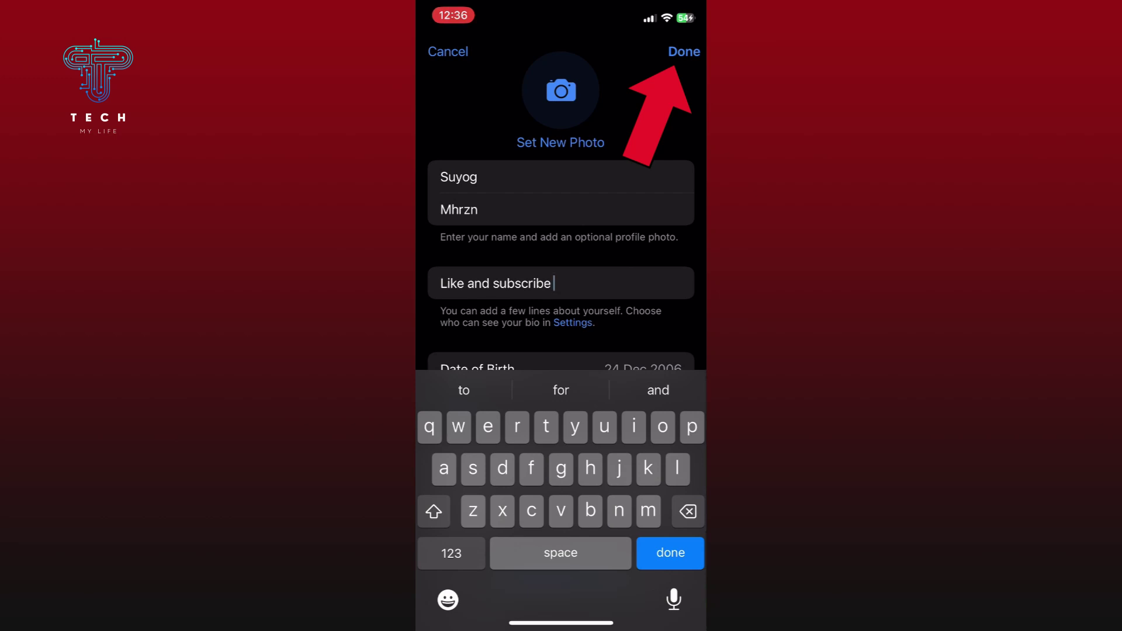
{"action": "left_click", "coordinate": [684, 52]}
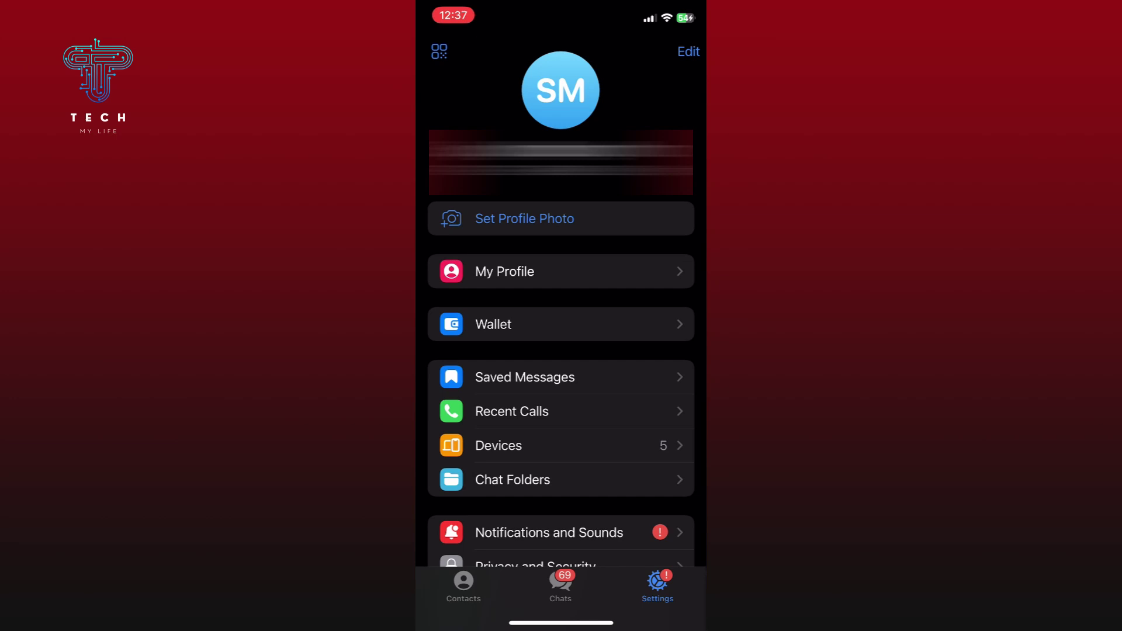
- Swipe up to close Telegram and return to the Social Networking folder
{"action": "left_click_drag", "start_coordinate": [562, 623], "coordinate": [561, 351]}
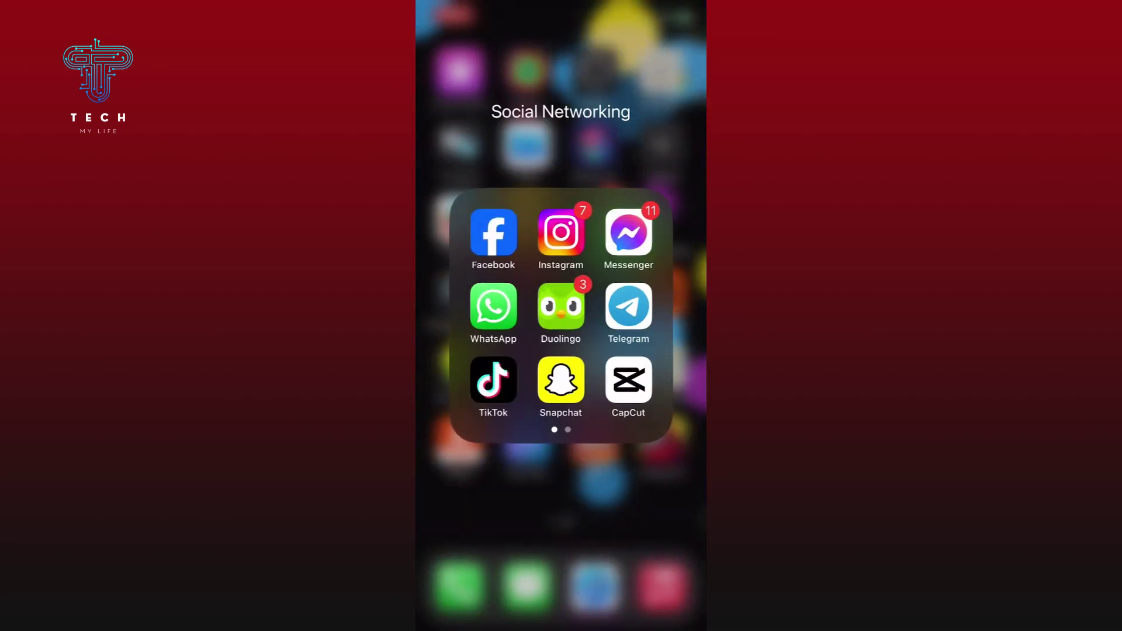